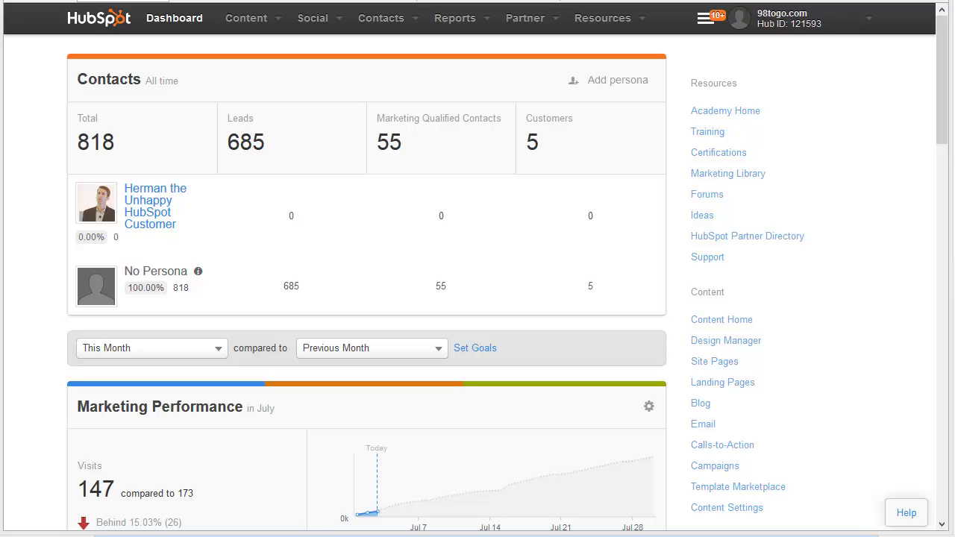
# Open the Keywords report and bring up the form for adding new keywords
pyautogui.click(487, 21)
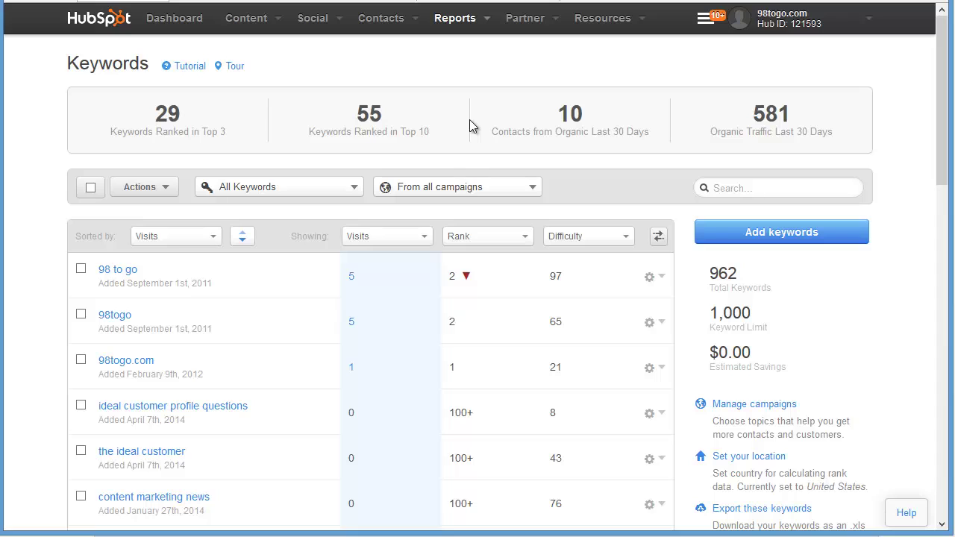
pyautogui.click(769, 233)
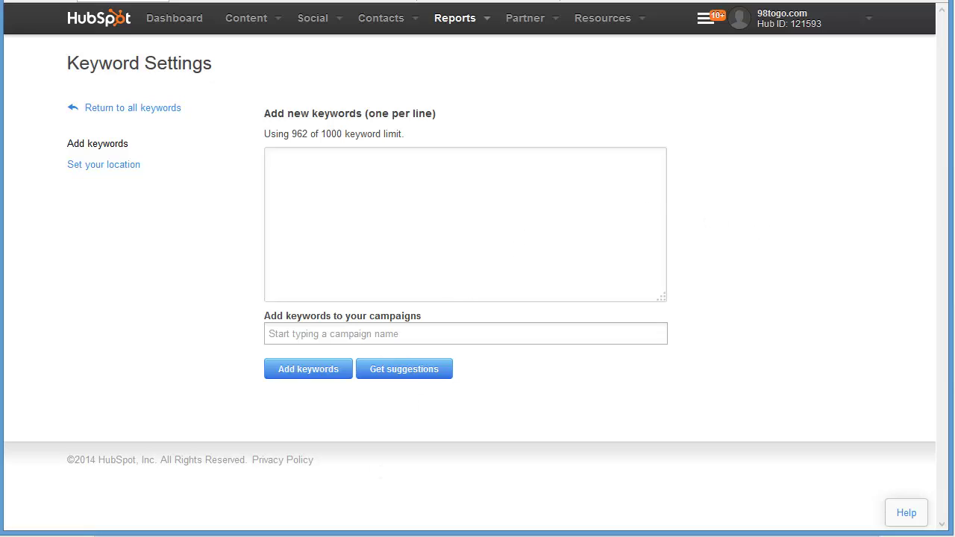
# Switch to the keyword workbook in Excel and sort the table by Column1 in ascending order
pyautogui.click(162, 513)
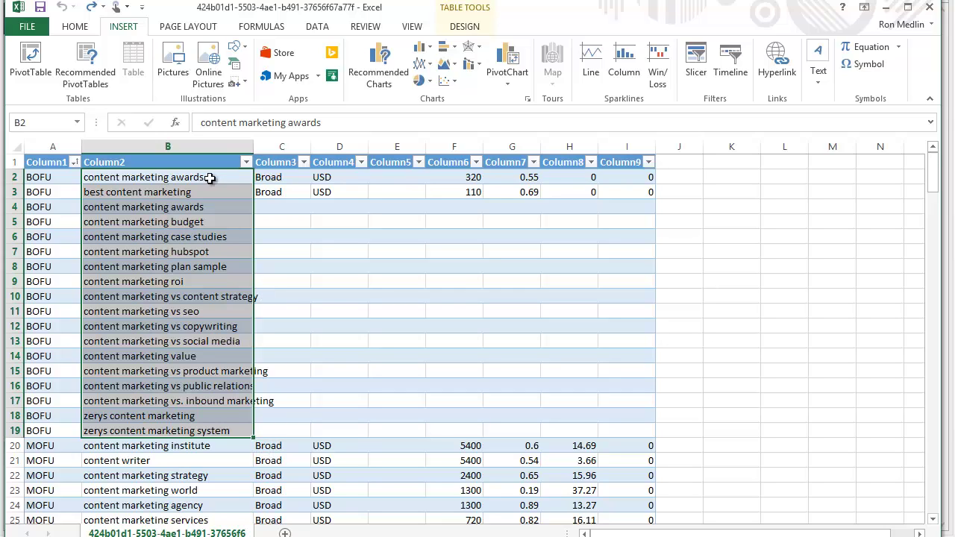
pyautogui.click(76, 164)
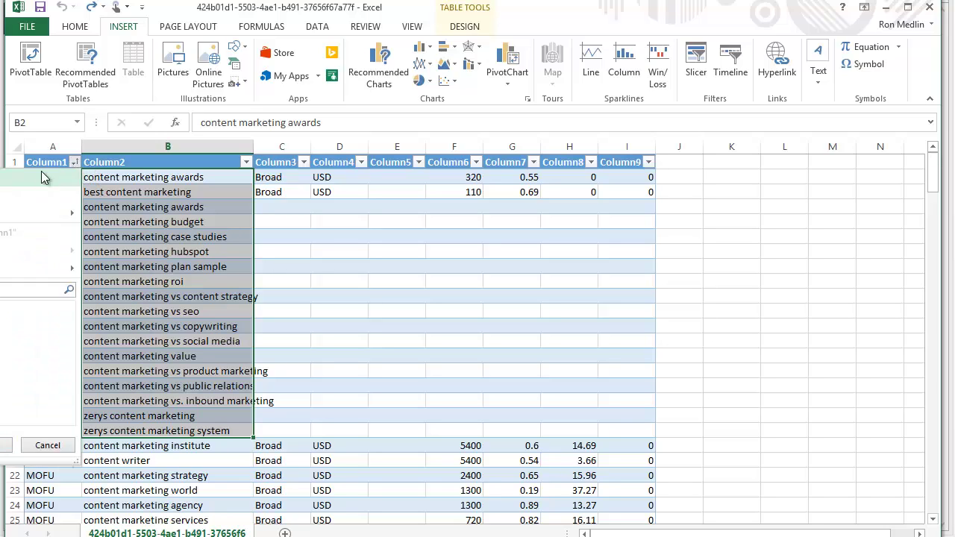
pyautogui.click(45, 171)
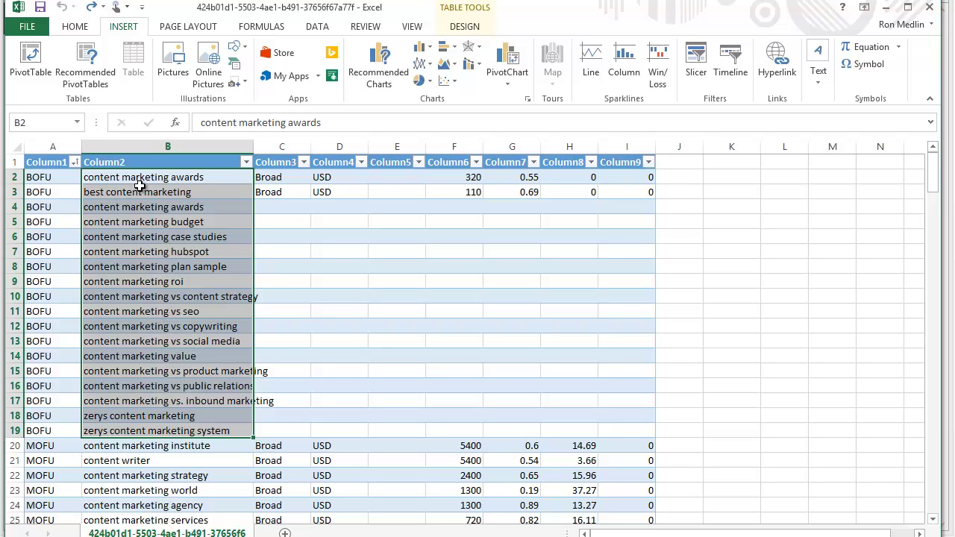
# Copy all the BOFU keywords in Column2, cells B2 to B19
pyautogui.hotkey('shift', 'Up')
pyautogui.hotkey('shift', 'Up')
pyautogui.hotkey('shift', 'Up')
pyautogui.hotkey('shift', 'Up')
pyautogui.hotkey('shift', 'Up')
pyautogui.hotkey('shift', 'Up')
pyautogui.hotkey('shift', 'Up')
pyautogui.hotkey('shift', 'Up')
pyautogui.hotkey('shift', 'Up')
pyautogui.hotkey('shift', 'Up')
pyautogui.hotkey('shift', 'Up')
pyautogui.moveTo(143, 184); pyautogui.dragTo(134, 429)
pyautogui.rightClick(134, 431)
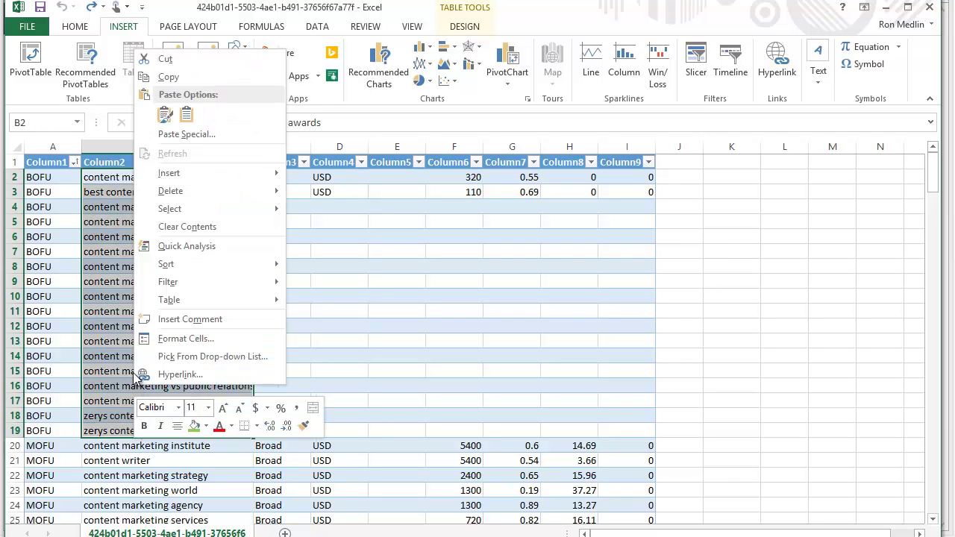
pyautogui.click(164, 77)
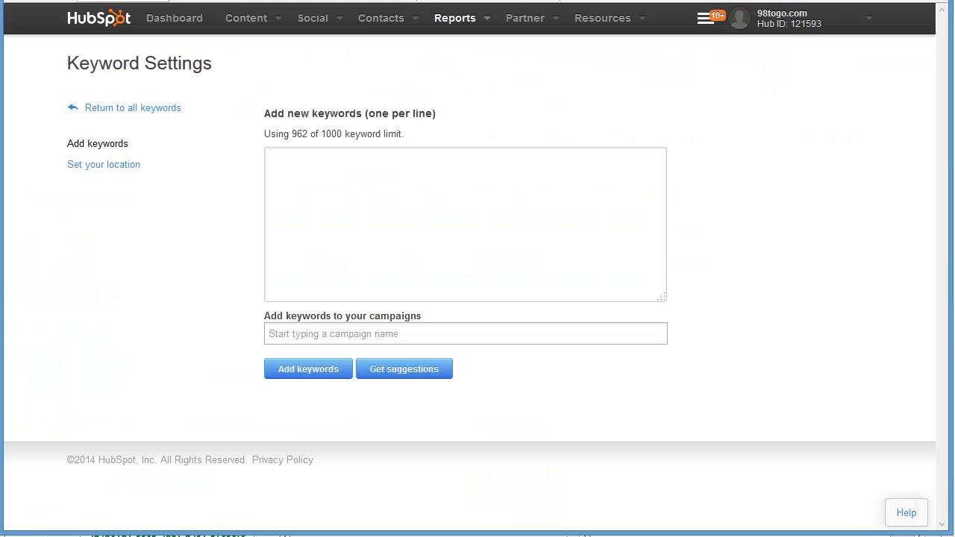
# Switch back to HubSpot and paste the copied BOFU keywords into the list of new keywords
pyautogui.click(330, 234)
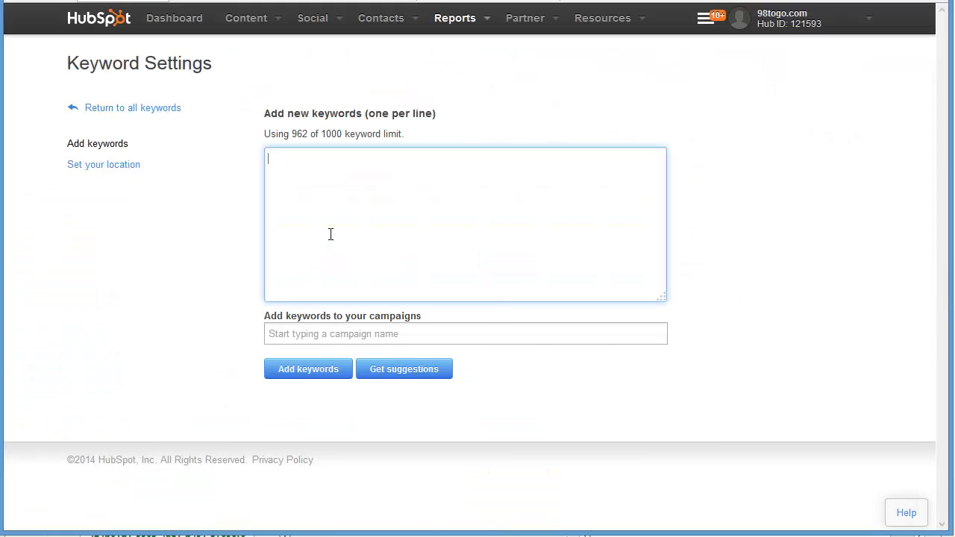
pyautogui.rightClick(330, 235)
pyautogui.click(357, 301)
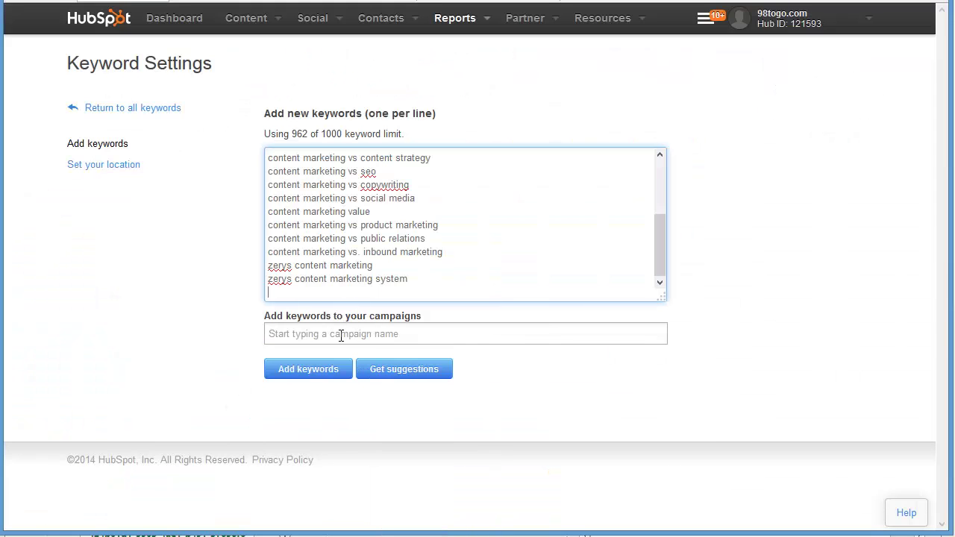
# Assign the new keywords to the existing BOFU campaign
pyautogui.click(341, 335)
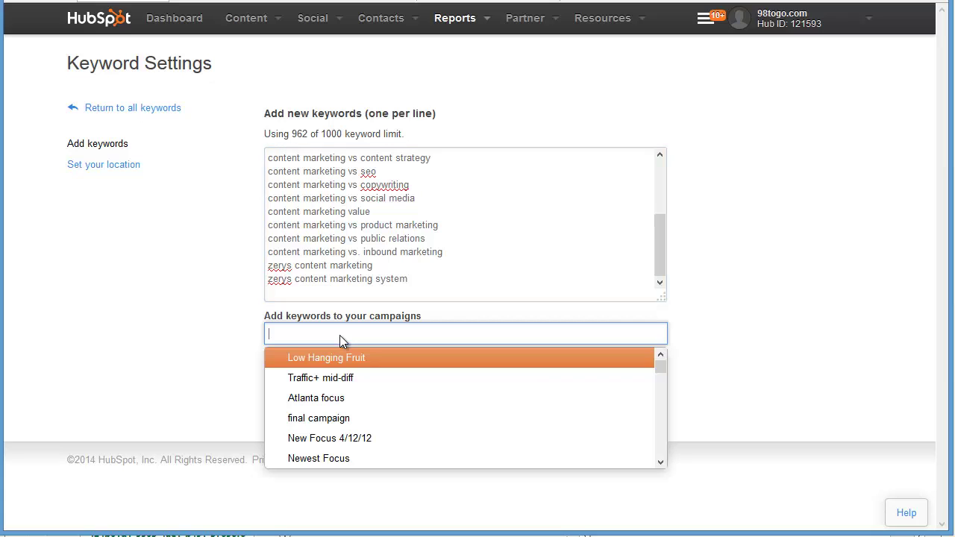
pyautogui.write('BOFU')
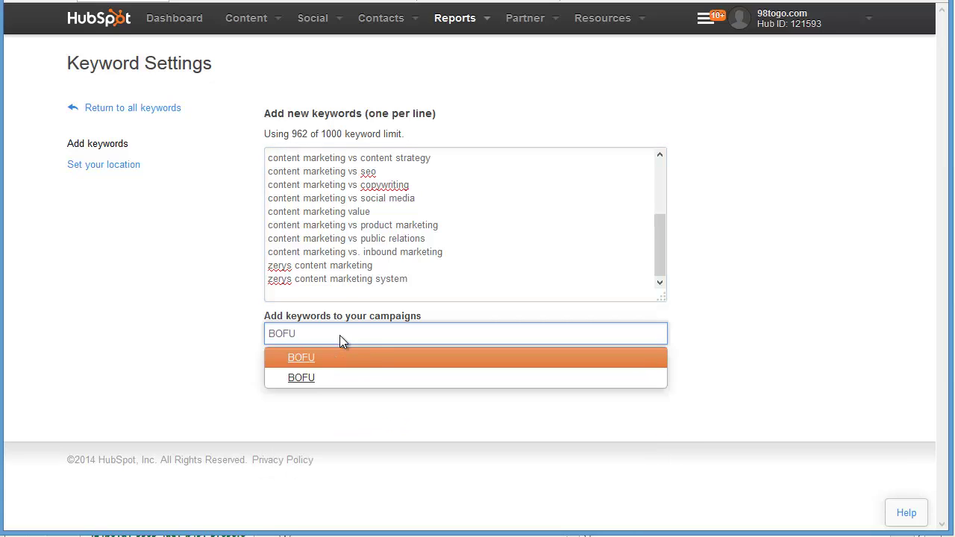
pyautogui.doubleClick(284, 333)
pyautogui.press('BackSpace')
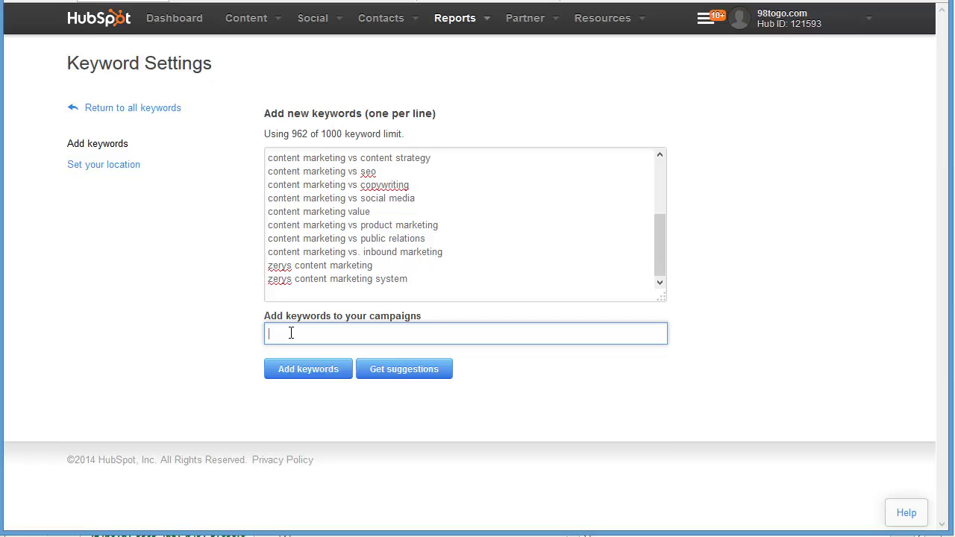
pyautogui.write('BOFU')
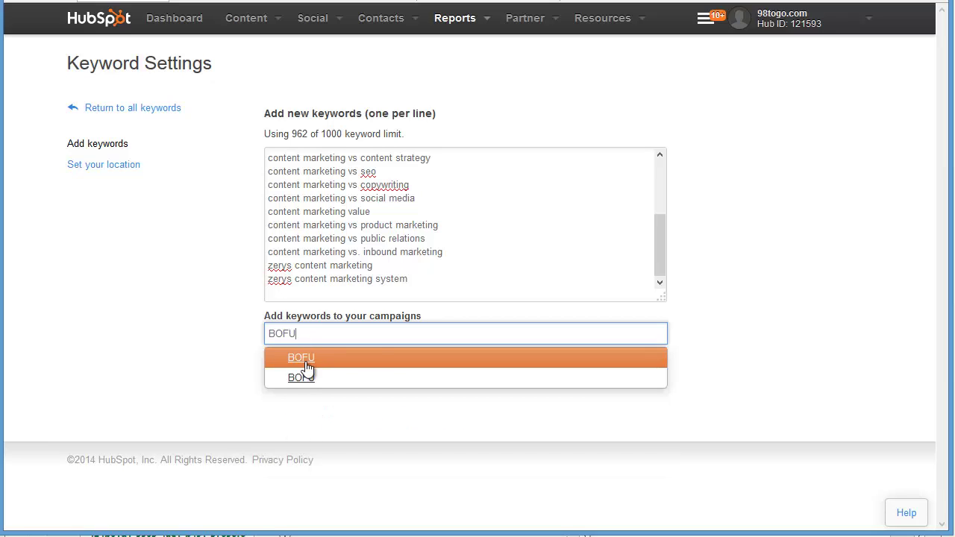
pyautogui.click(304, 360)
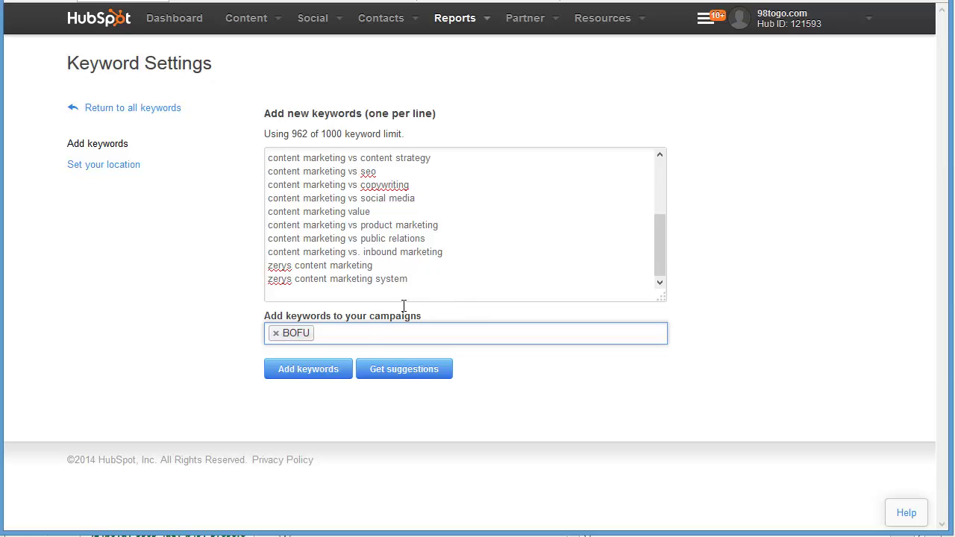
pyautogui.click(332, 373)
# Switch to the keyword workbook in Excel and look through the MOFU keywords below the BOFU group
pyautogui.moveTo(172, 531)
pyautogui.click(150, 508)
pyautogui.scroll(-2, 203, 433)
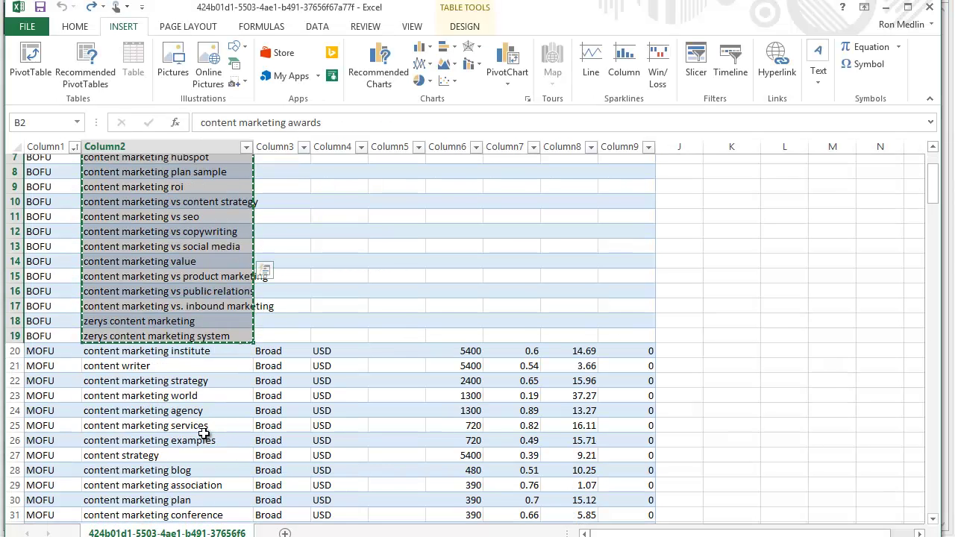
pyautogui.scroll(-2, 191, 365)
pyautogui.scroll(-2, 179, 335)
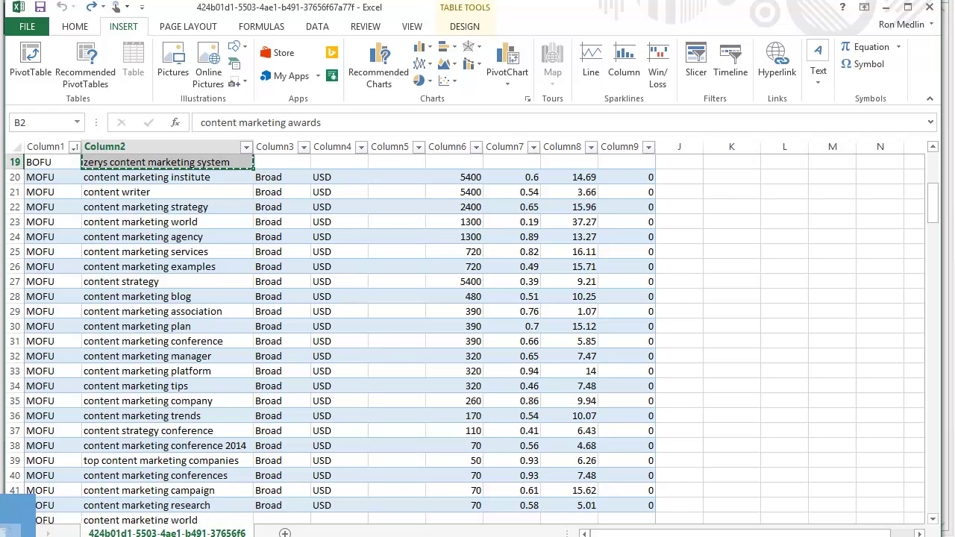
# Switch back to HubSpot, return to the full keyword list and export the keywords
pyautogui.hotkey('alt', 'Tab')
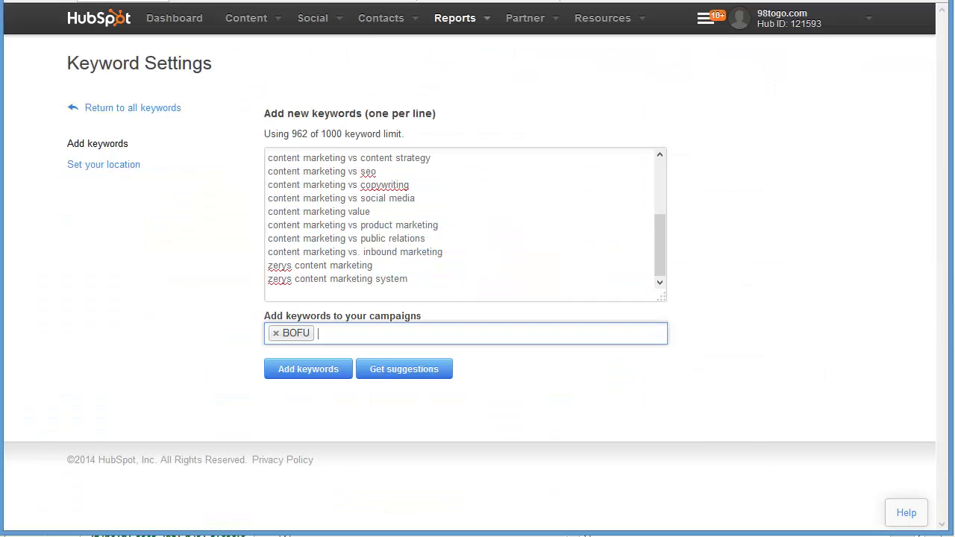
pyautogui.click(164, 111)
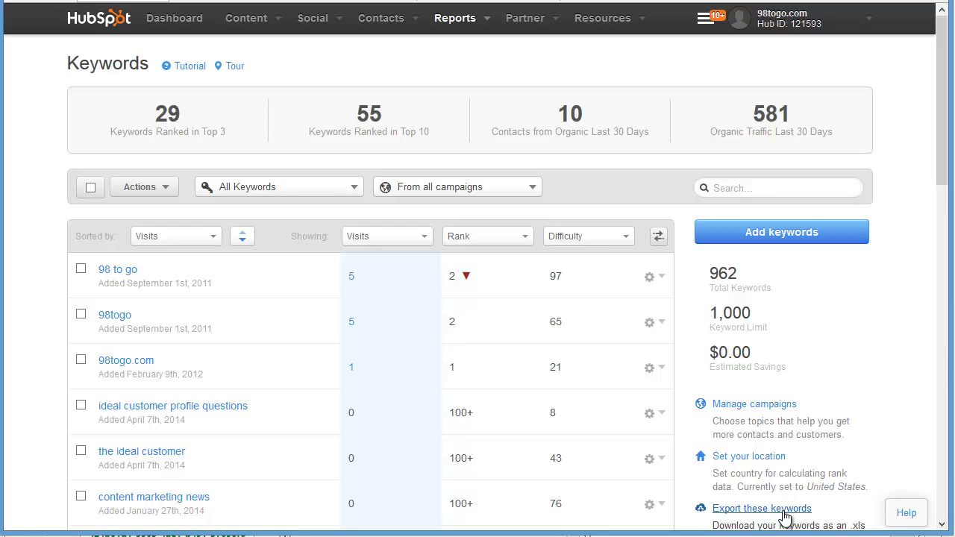
pyautogui.click(783, 511)
pyautogui.click(457, 293)
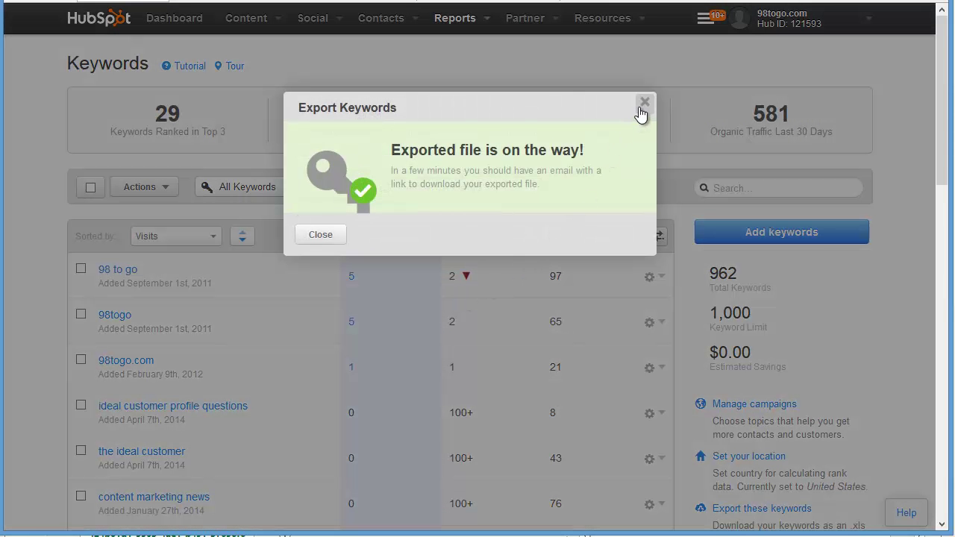
pyautogui.click(641, 109)
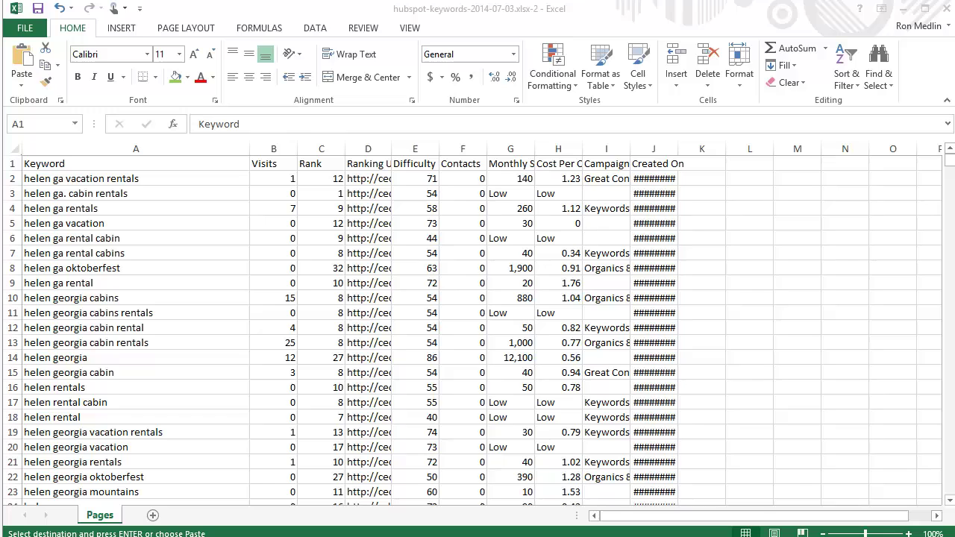
# Delete the Contacts column from the exported hubspot-keywords-2014-07-03 workbook in Excel
pyautogui.click(460, 151)
pyautogui.rightClick(460, 151)
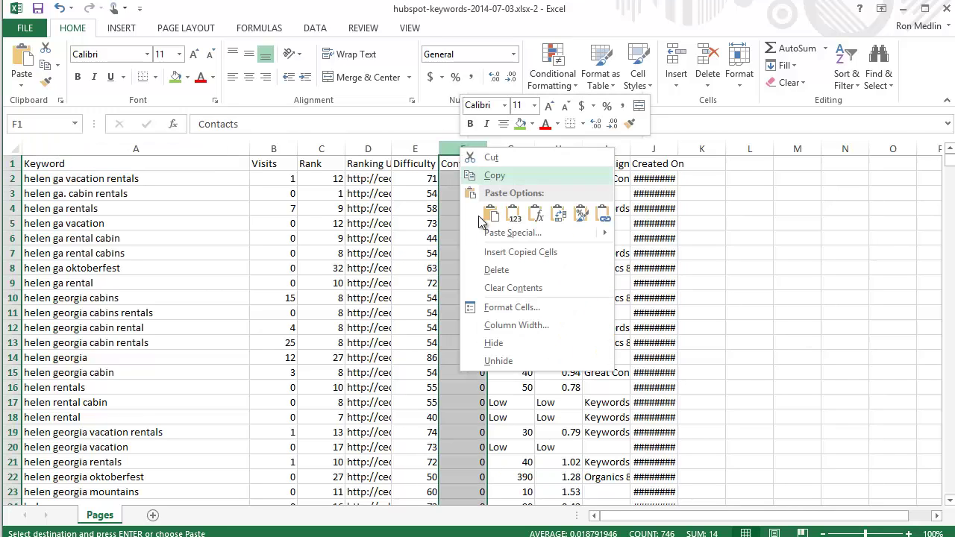
pyautogui.press('Escape')
pyautogui.hotkey('ctrl', '-')
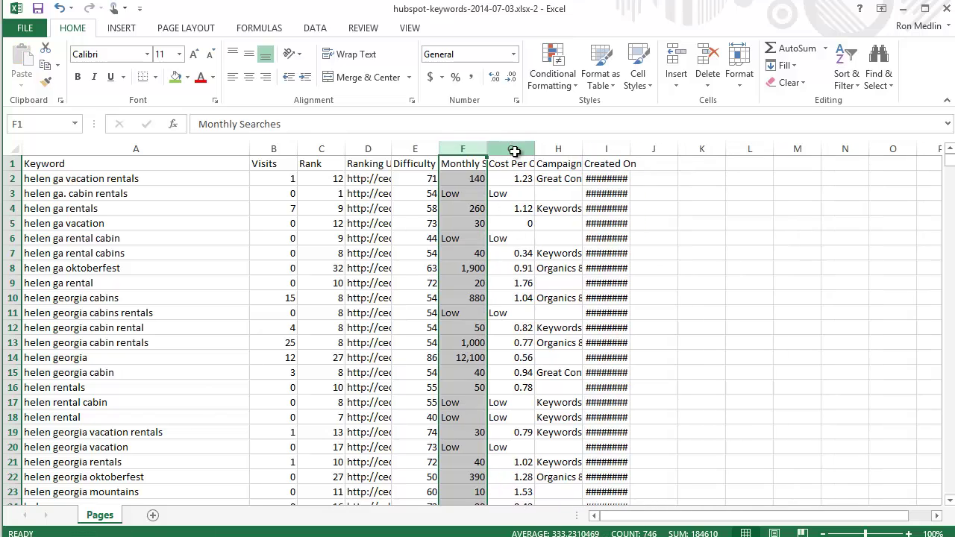
# Delete the Cost Per Click, Campaign and Created On columns
pyautogui.click(514, 151)
pyautogui.moveTo(514, 152); pyautogui.dragTo(588, 171)
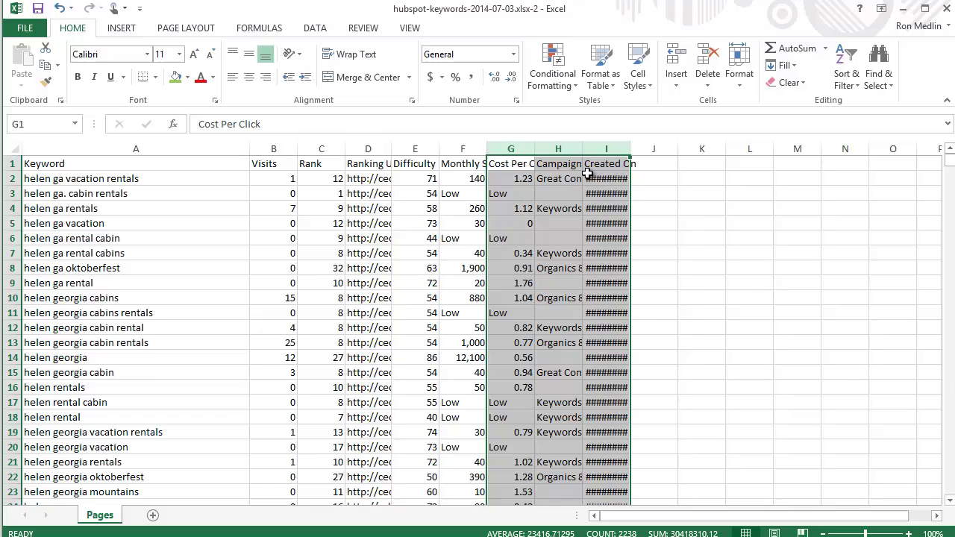
pyautogui.rightClick(587, 174)
pyautogui.click(617, 294)
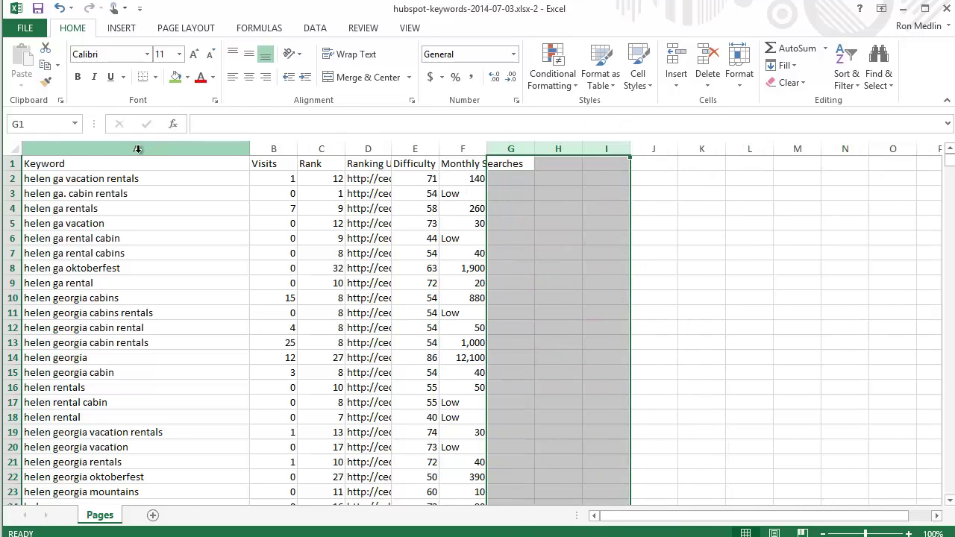
# Convert the keyword data in A1 to F746 into a table with headers
pyautogui.moveTo(123, 162); pyautogui.dragTo(464, 462)
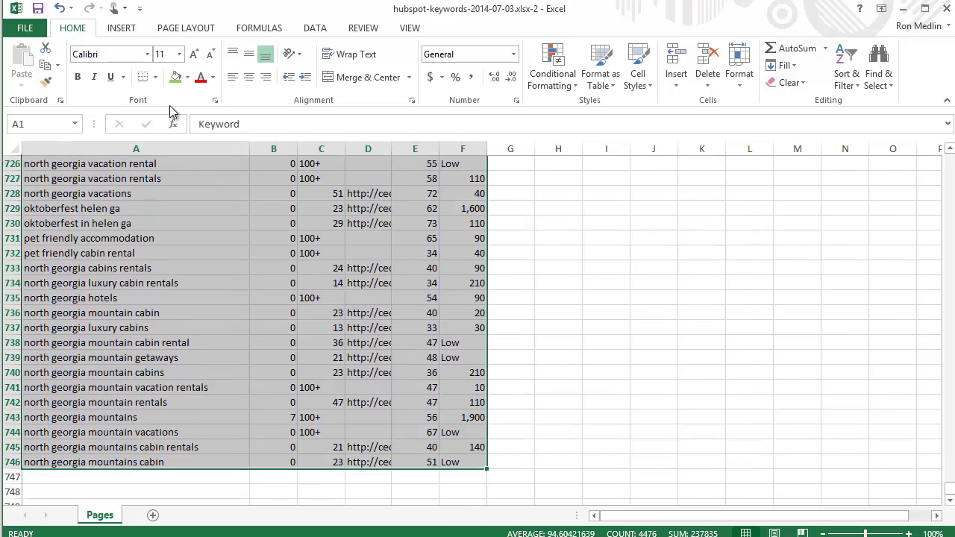
pyautogui.click(122, 29)
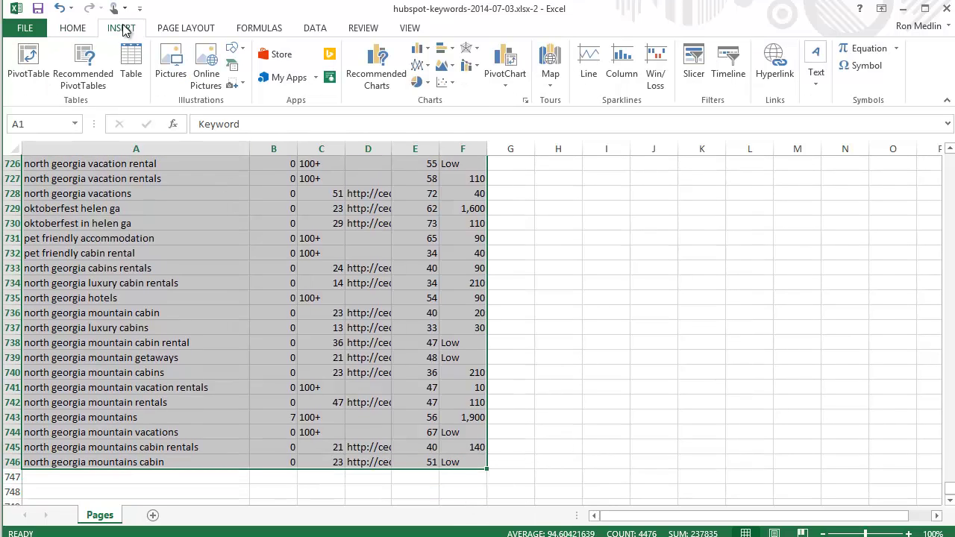
pyautogui.click(131, 66)
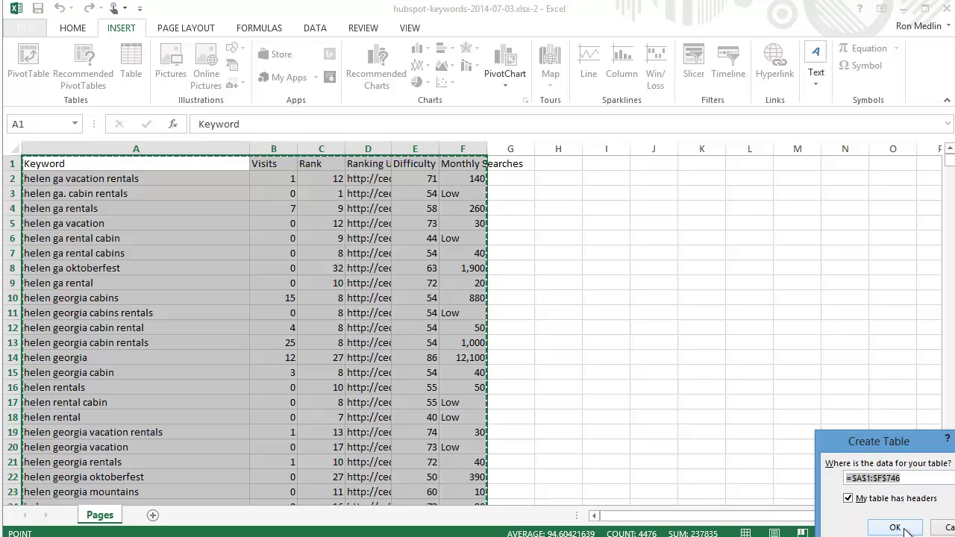
pyautogui.click(895, 527)
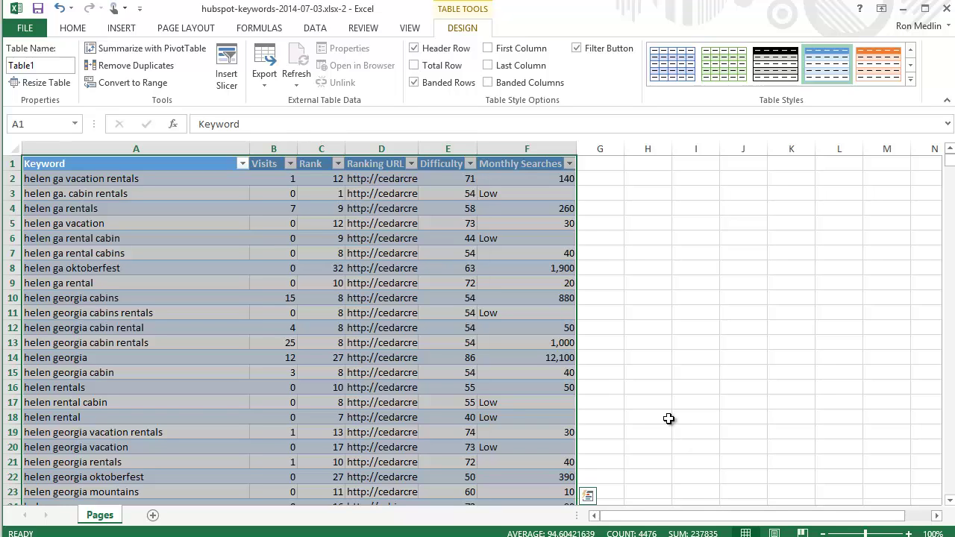
# Filter the Monthly Searches column to values greater than or equal to 100
pyautogui.click(569, 163)
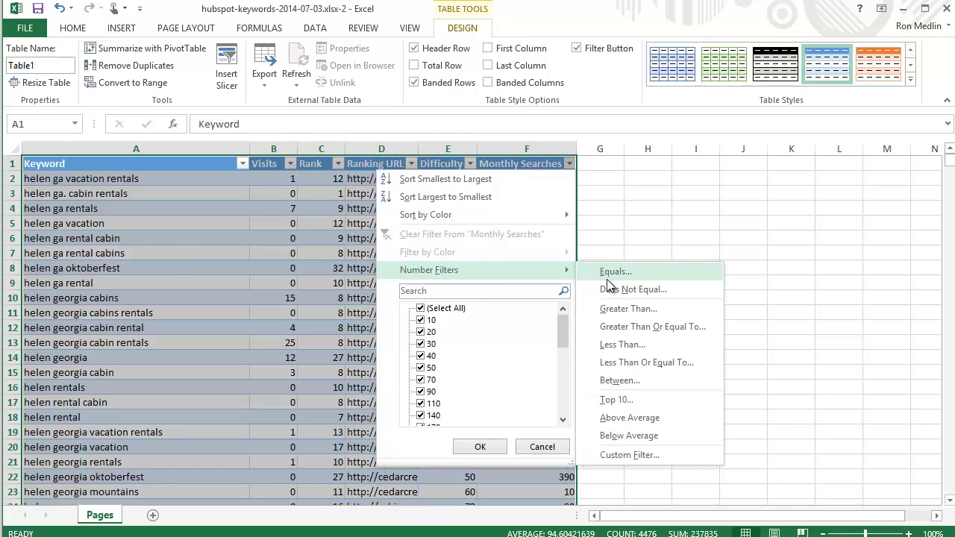
pyautogui.click(616, 326)
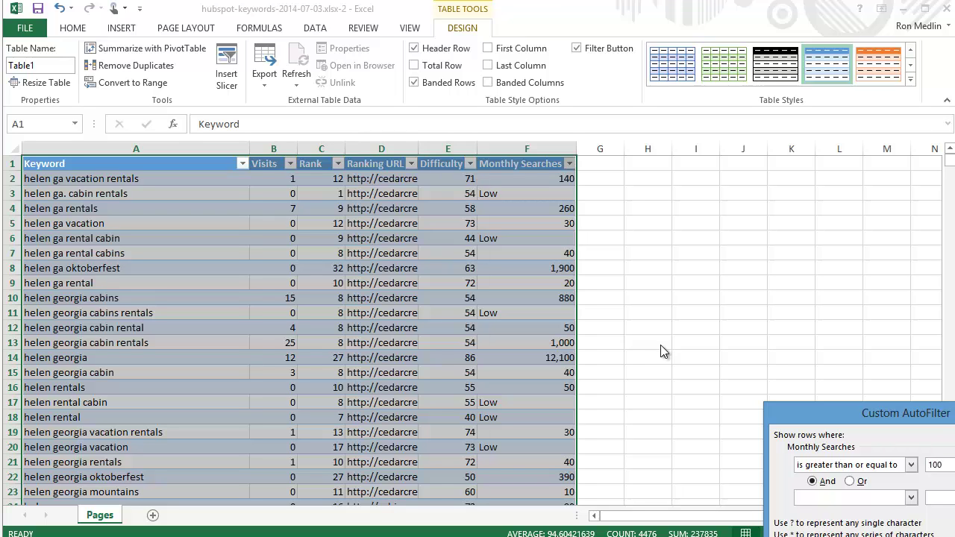
pyautogui.press('Return')
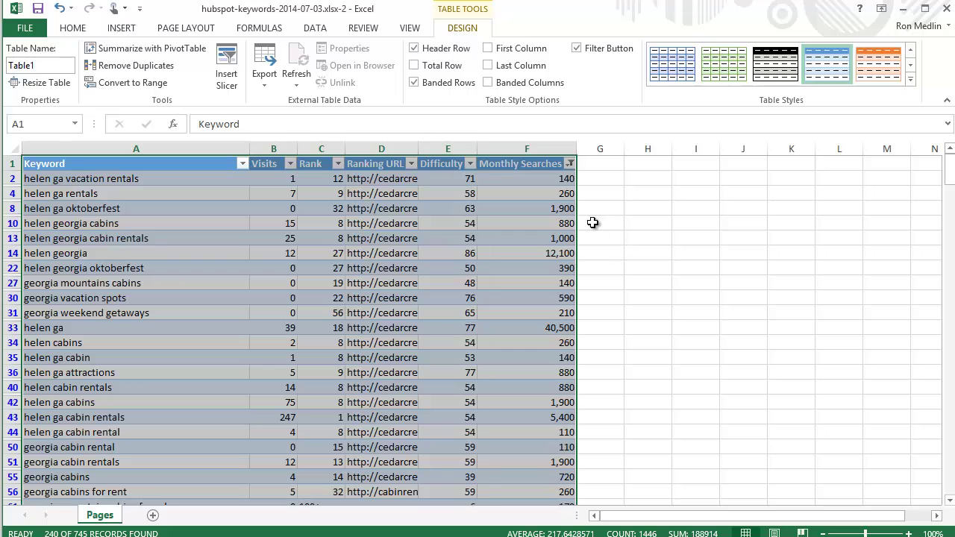
# Fill all the filtered Monthly Searches cells with green
pyautogui.click(552, 181)
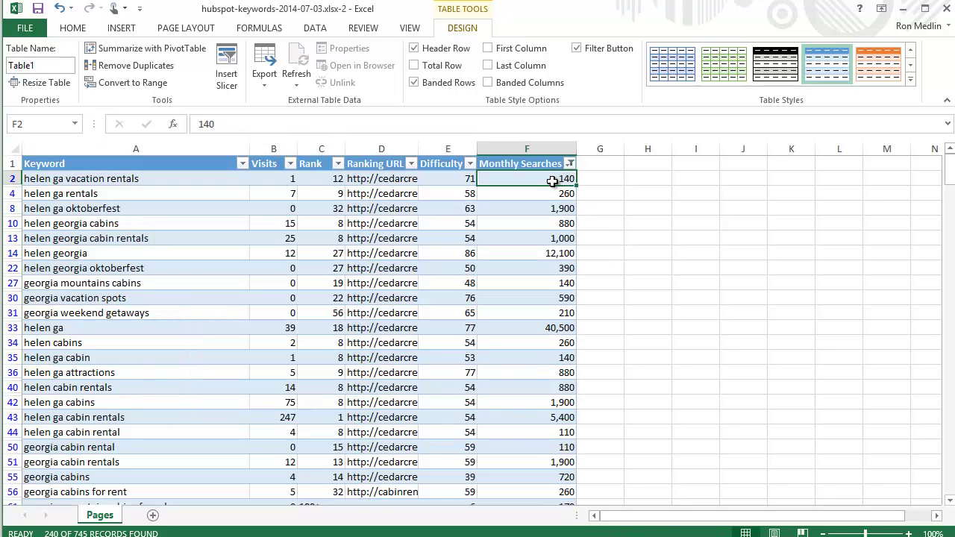
pyautogui.moveTo(552, 185); pyautogui.dragTo(547, 457)
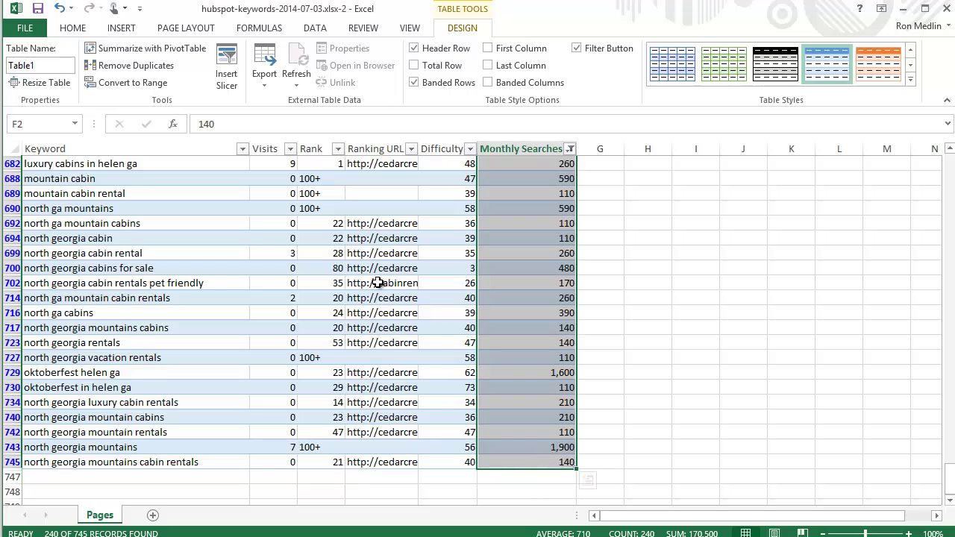
pyautogui.click(77, 27)
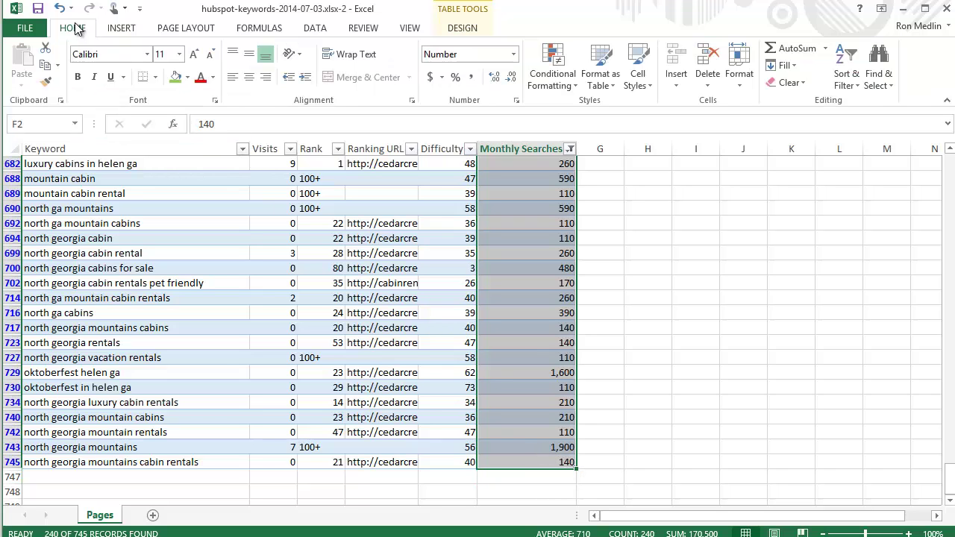
pyautogui.click(176, 81)
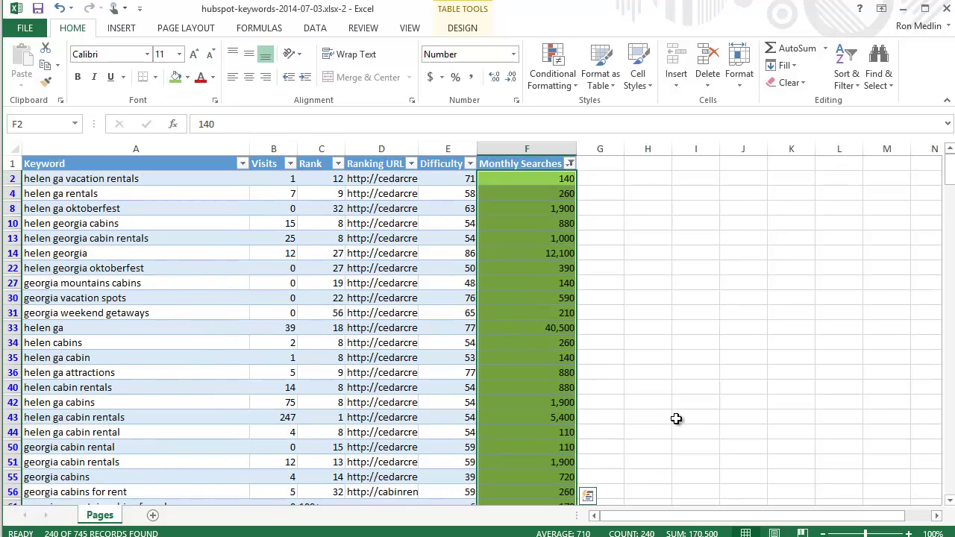
# Filter the Difficulty column to values less than or equal to 40
pyautogui.click(470, 164)
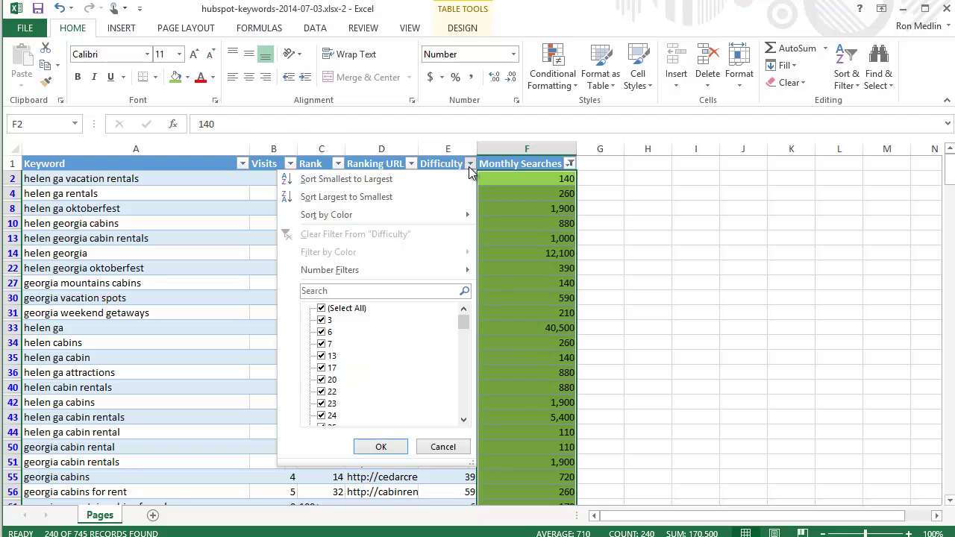
pyautogui.moveTo(452, 270)
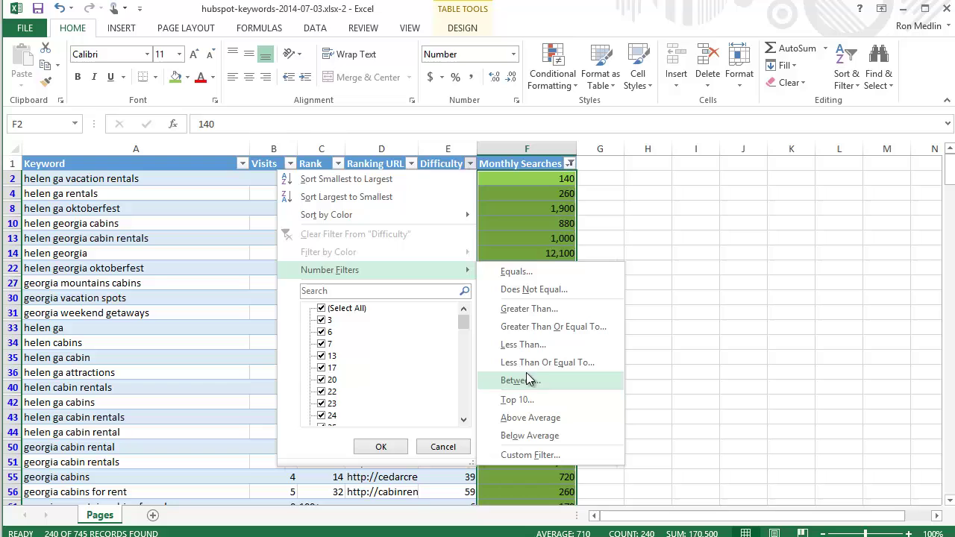
pyautogui.click(555, 363)
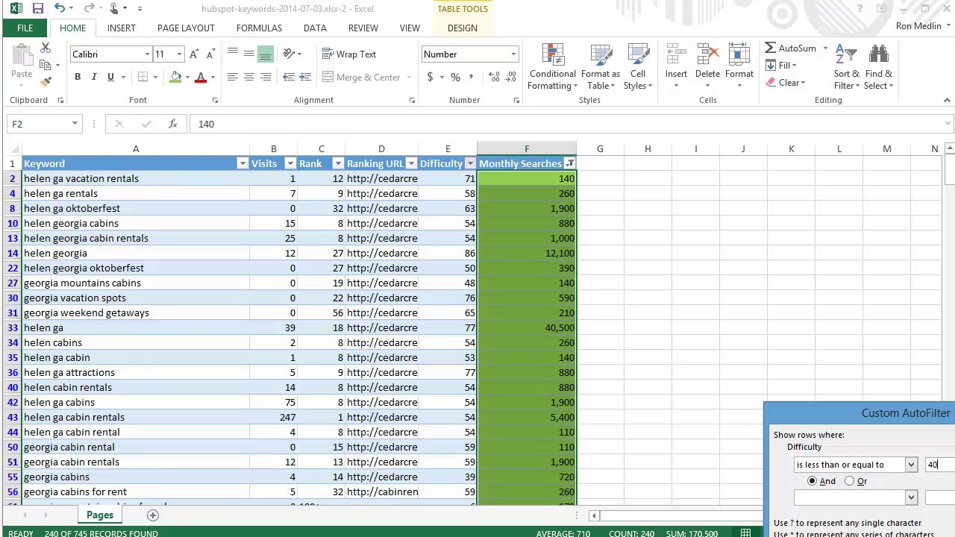
pyautogui.write('40')
pyautogui.press('Return')
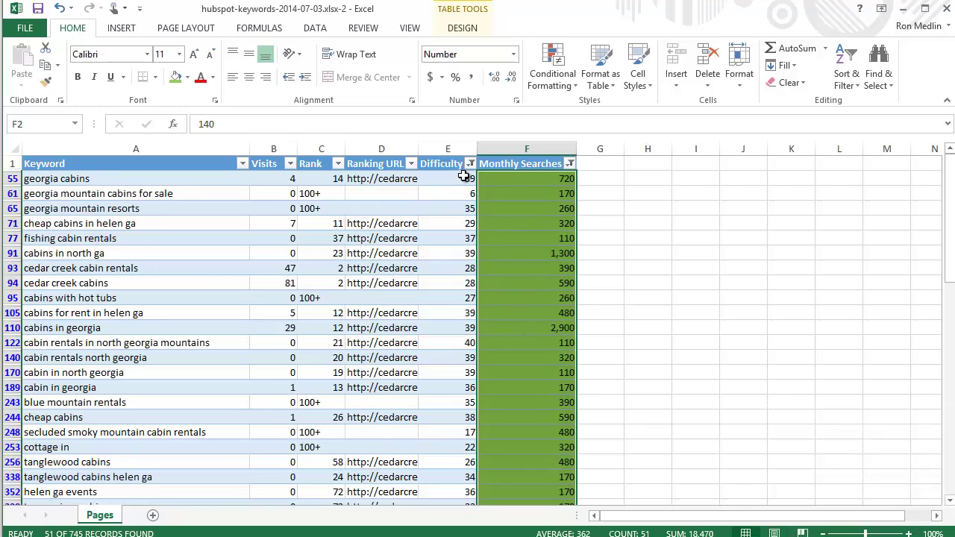
# Fill all the filtered Difficulty cells with green
pyautogui.moveTo(463, 177); pyautogui.dragTo(460, 443)
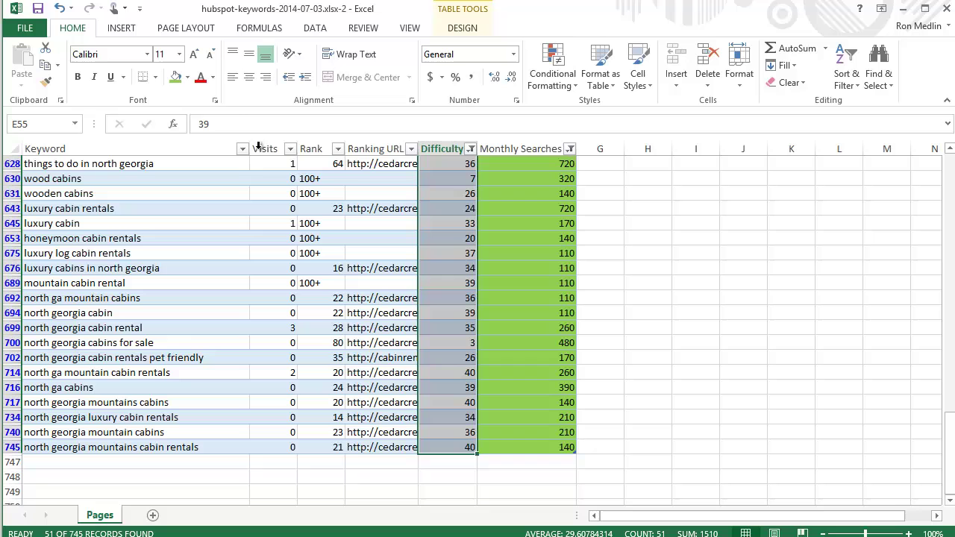
pyautogui.click(175, 76)
pyautogui.scroll(10, 292, 216)
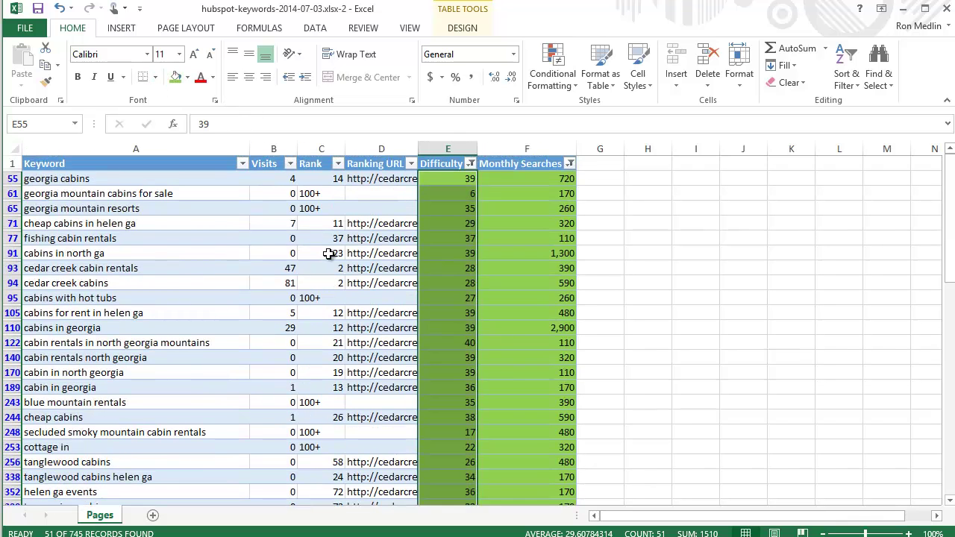
# Filter the Rank column with a less-than-or-equal-to number filter to keep only the better-ranking keywords
pyautogui.click(337, 164)
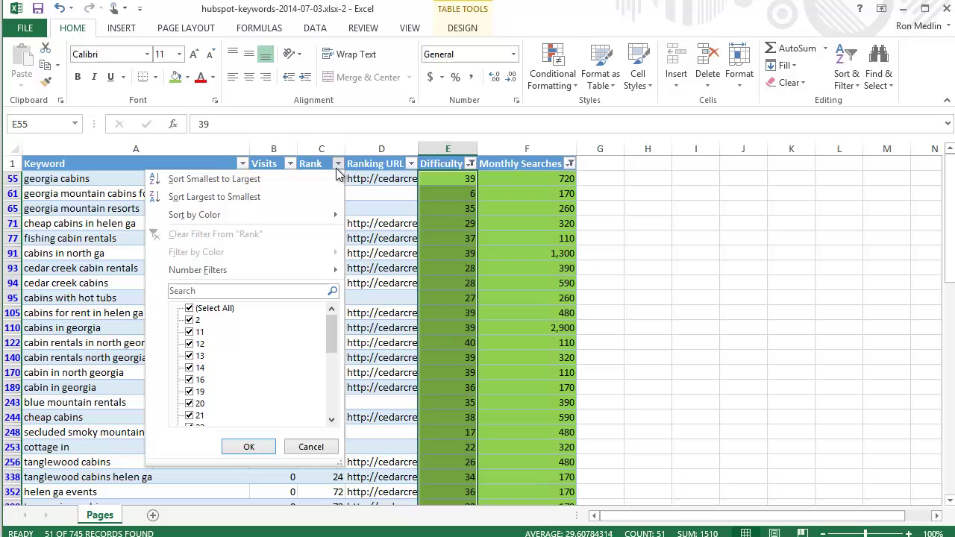
pyautogui.moveTo(297, 266)
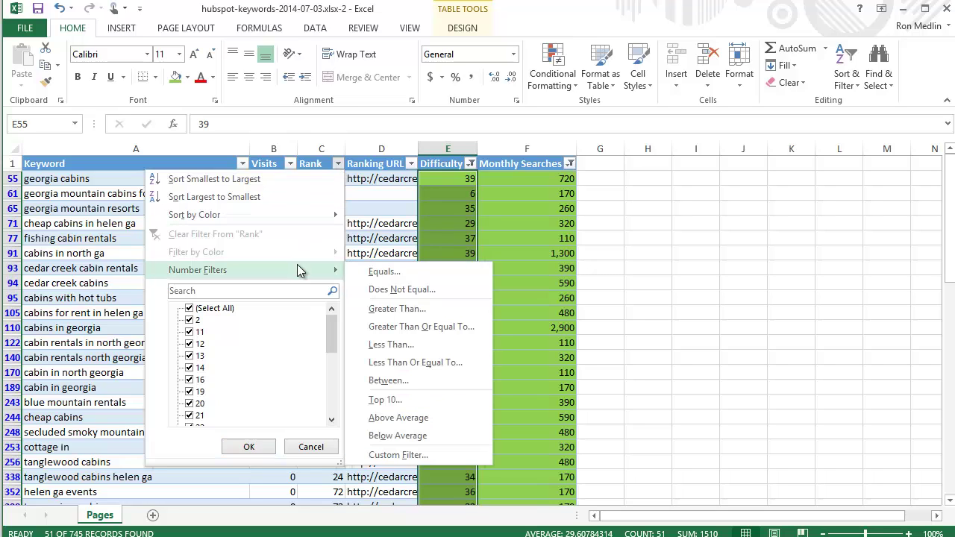
pyautogui.click(417, 361)
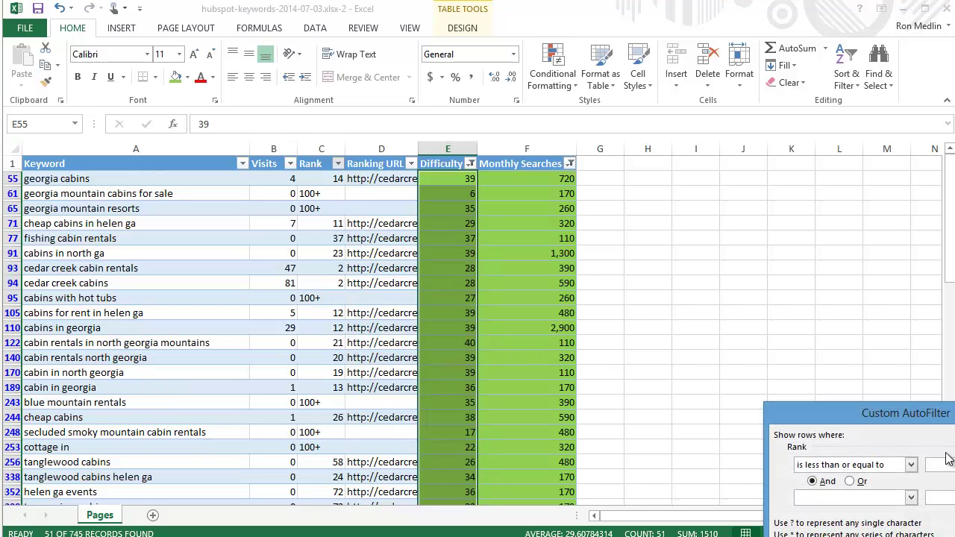
pyautogui.press('Return')
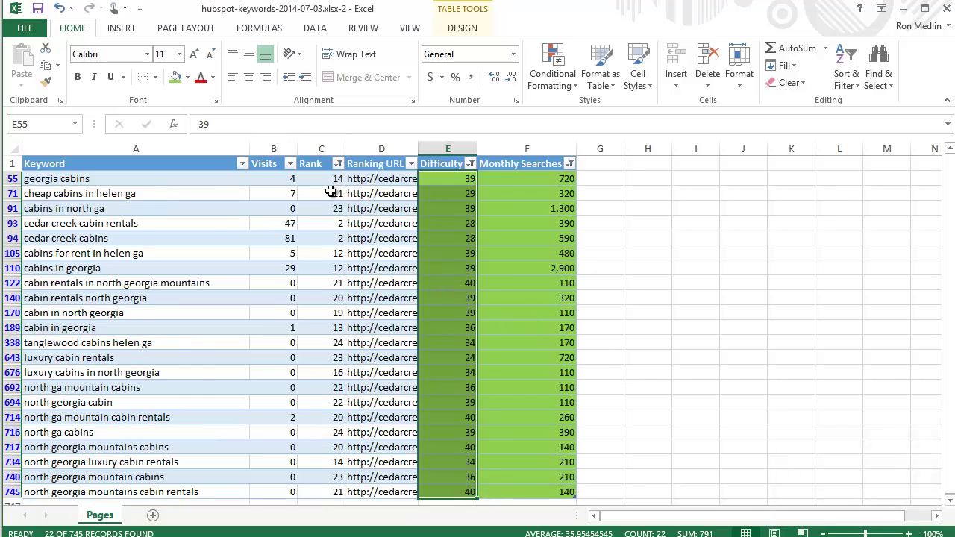
# Fill all the filtered Rank cells with green
pyautogui.moveTo(332, 179); pyautogui.dragTo(335, 313)
pyautogui.click(175, 76)
pyautogui.scroll(4, 243, 275)
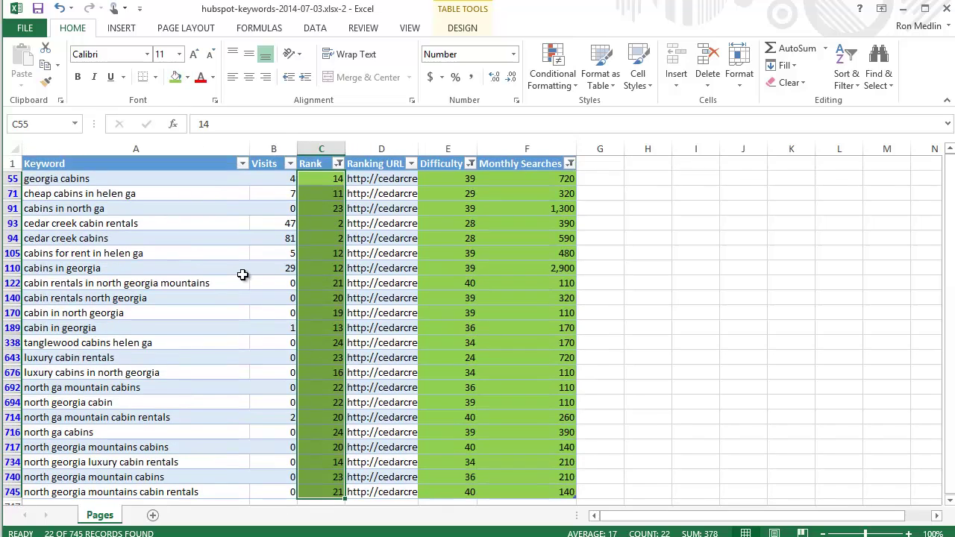
# Widen the Ranking URL column so that the page addresses of the filtered keywords can be read
pyautogui.scroll(-1, 242, 275)
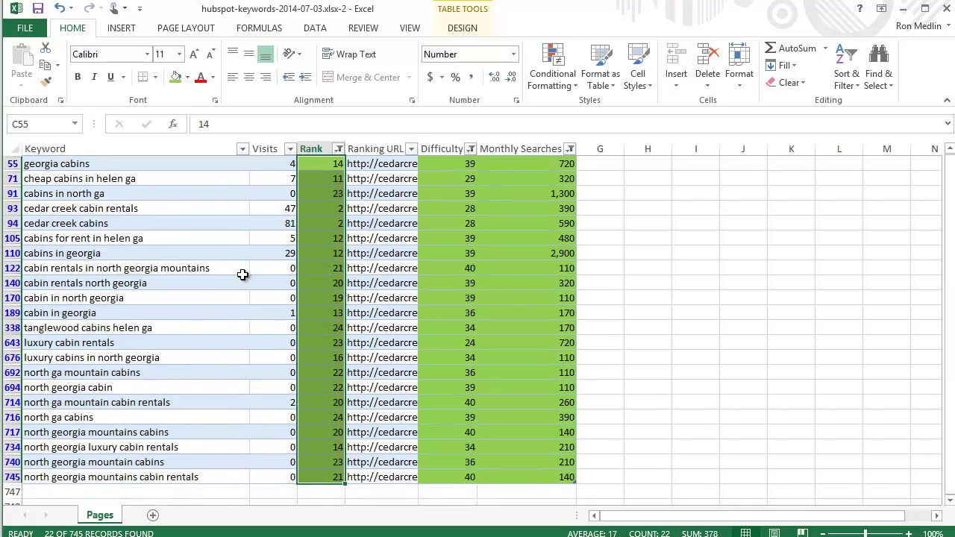
pyautogui.scroll(1, 243, 275)
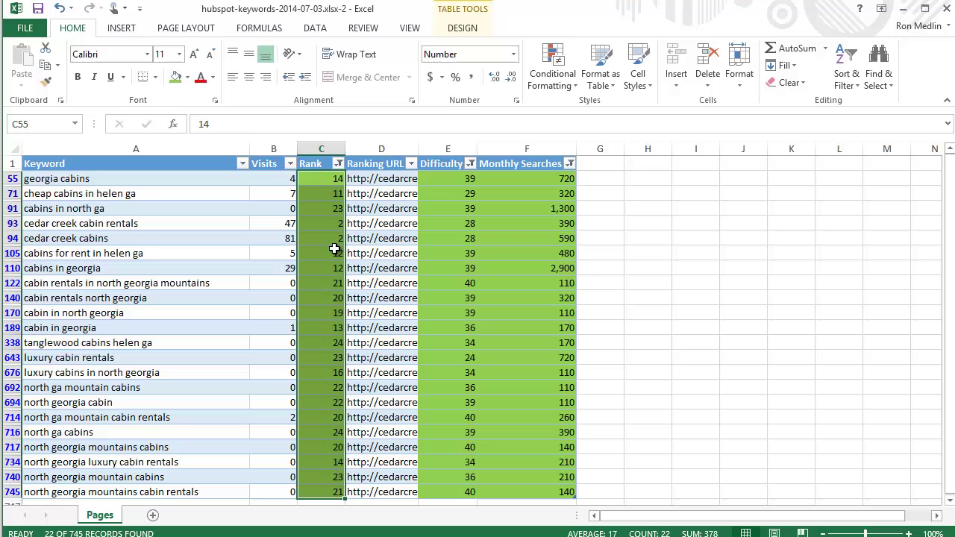
pyautogui.scroll(-1, 334, 248)
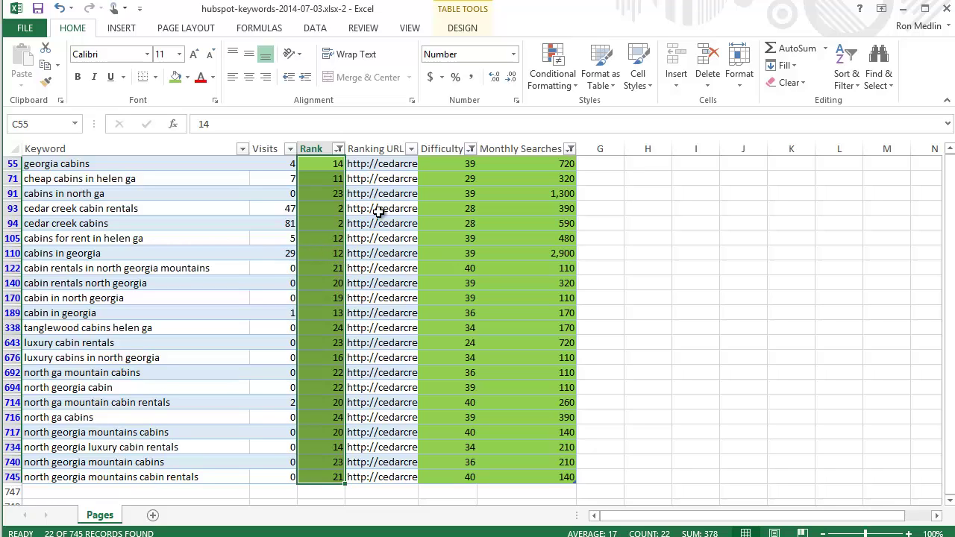
pyautogui.moveTo(419, 149); pyautogui.dragTo(604, 148)
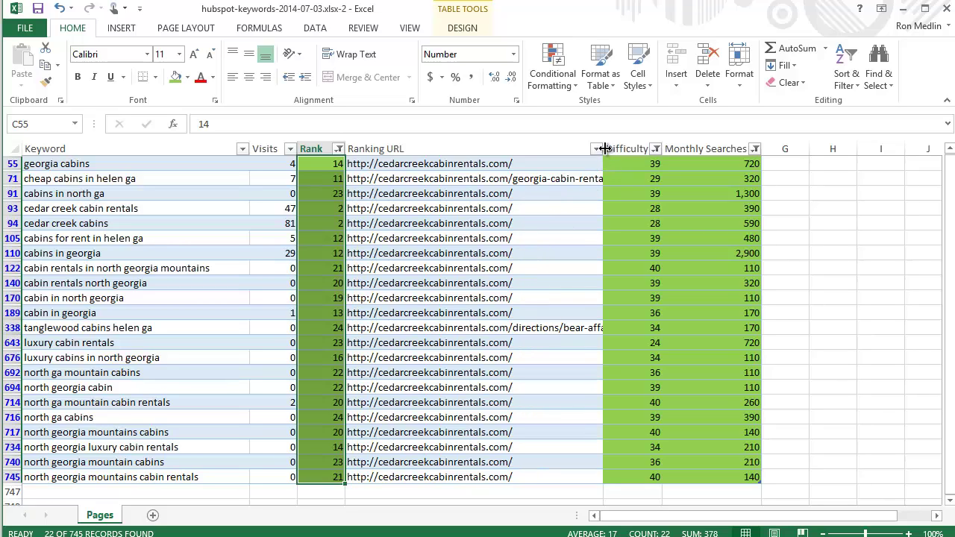
pyautogui.moveTo(603, 148); pyautogui.dragTo(651, 149)
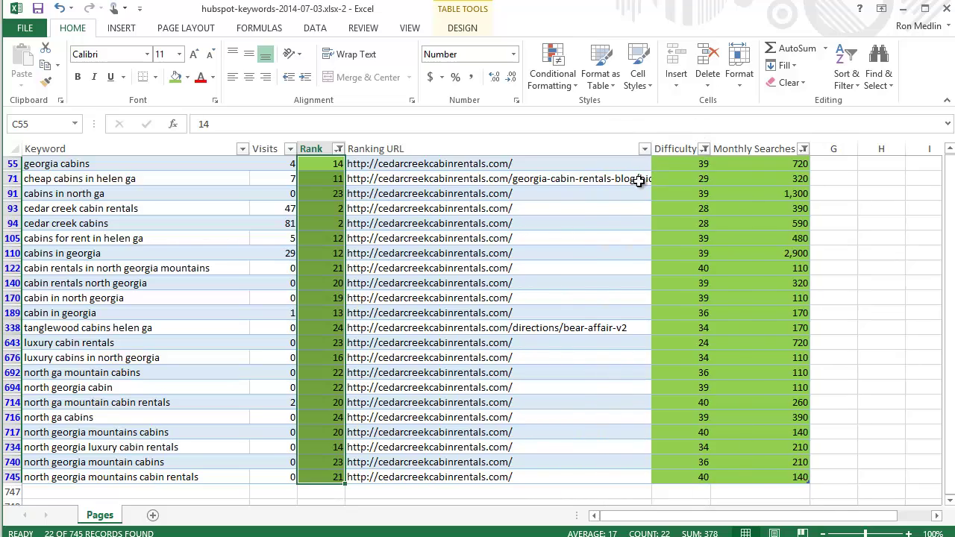